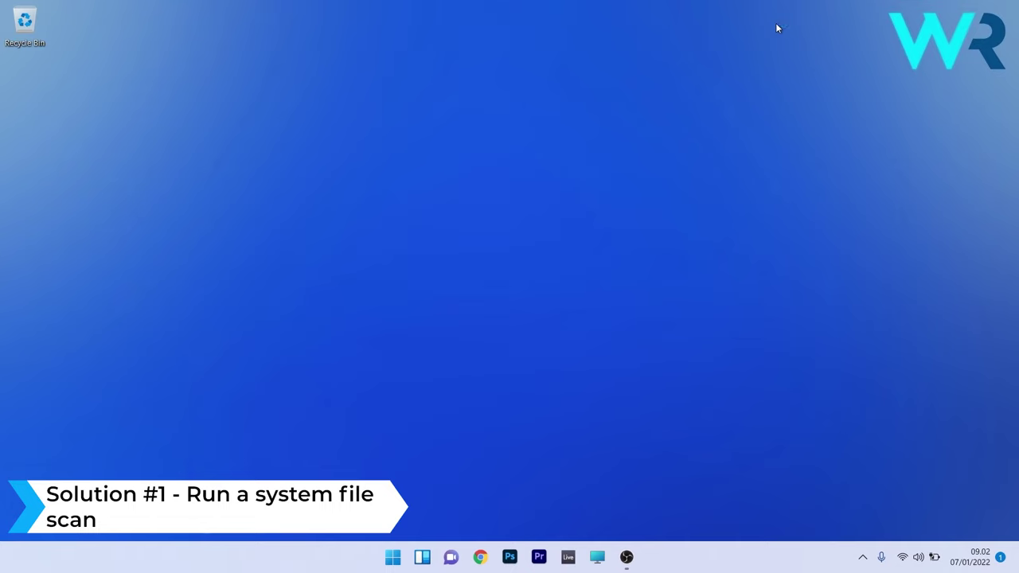
Launch Command Prompt as administrator from a Start search for cmd.
left_click(393, 558)
type("cmd")
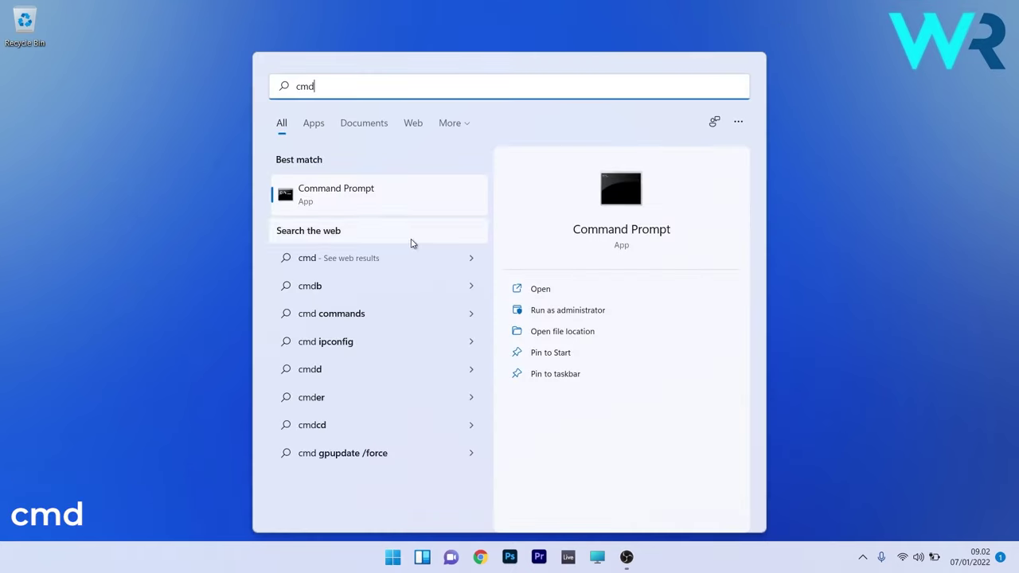
right_click(419, 192)
left_click(503, 217)
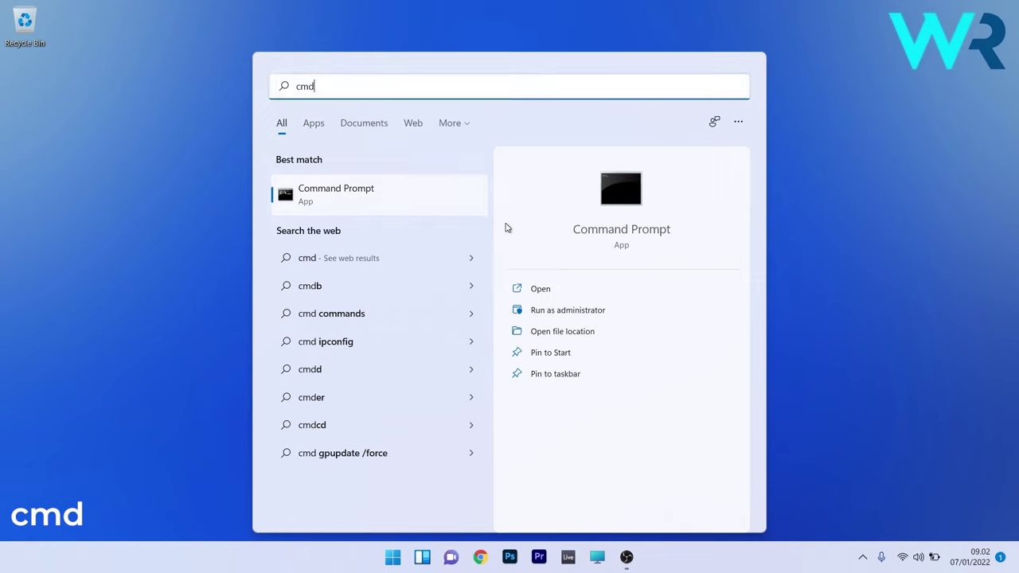
left_click_drag(295, 84, 393, 88)
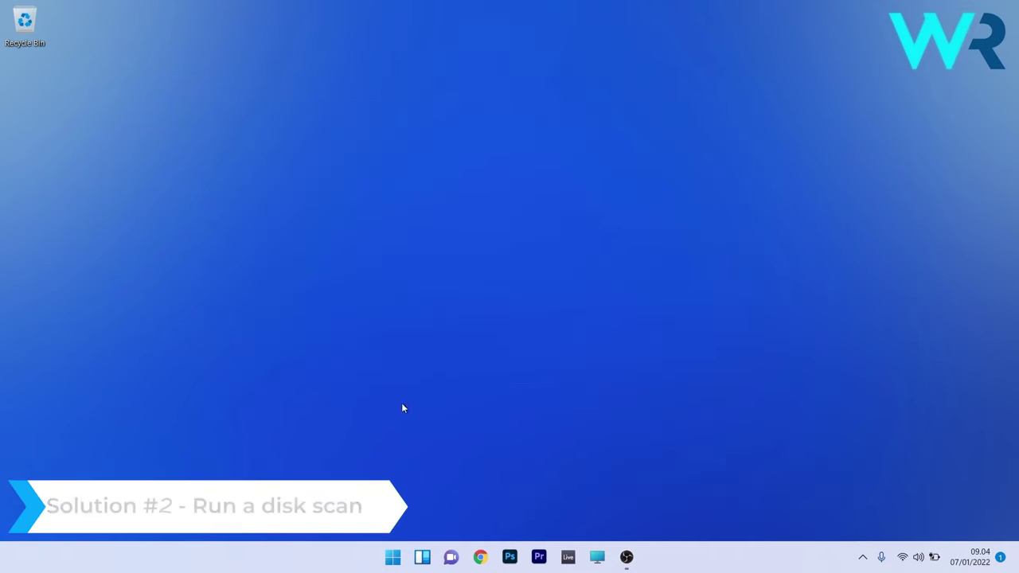
Open a second administrator Command Prompt and paste chkdsk c: /f /r at the prompt.
left_click(390, 560)
type("cmd")
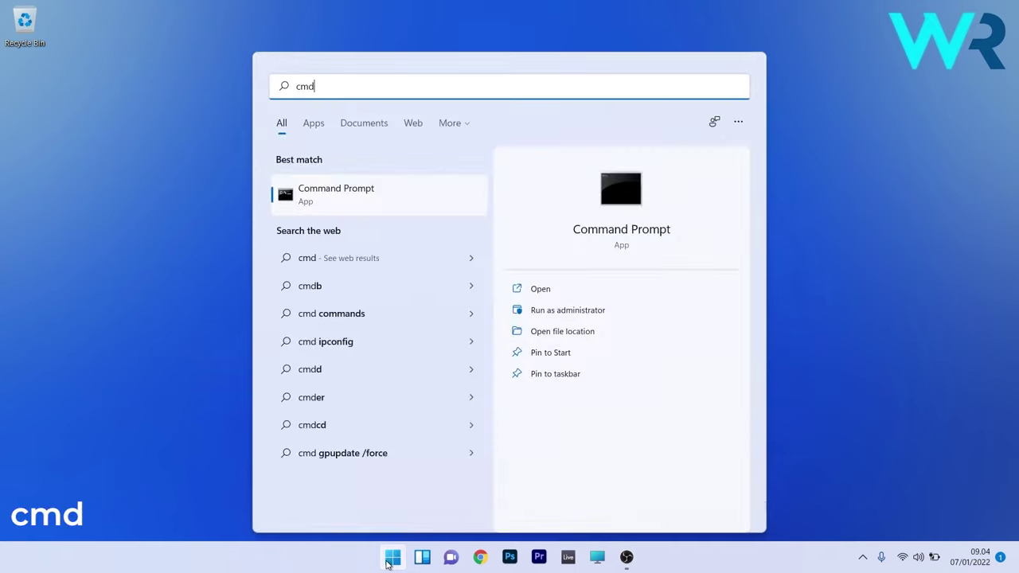
right_click(386, 186)
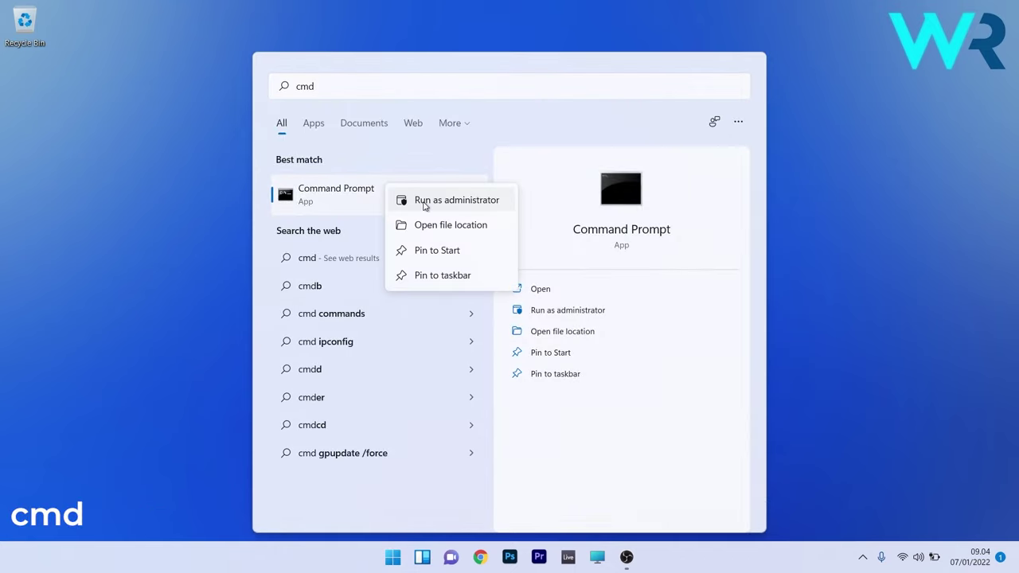
left_click(422, 200)
left_click_drag(350, 104, 370, 102)
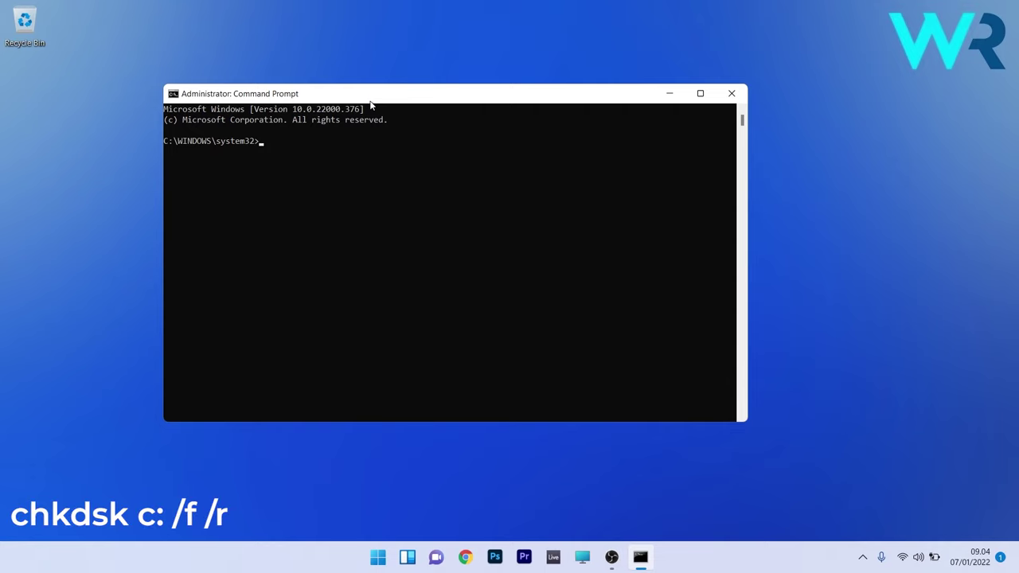
type("chkdsk c: /f /r")
Close Command Prompt and check the 1920 × 1080 resolution options in Display settings.
left_click(744, 96)
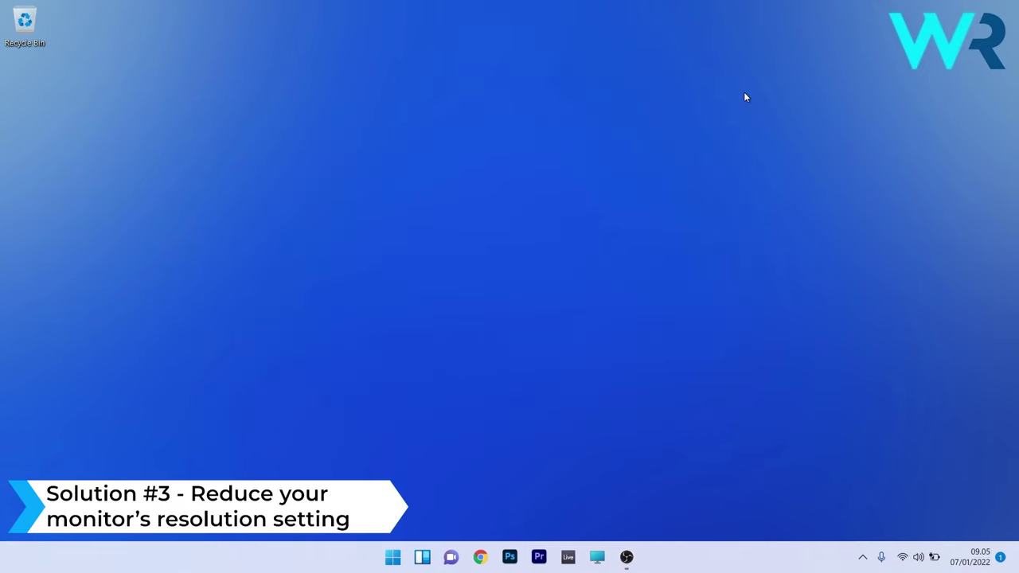
right_click(350, 199)
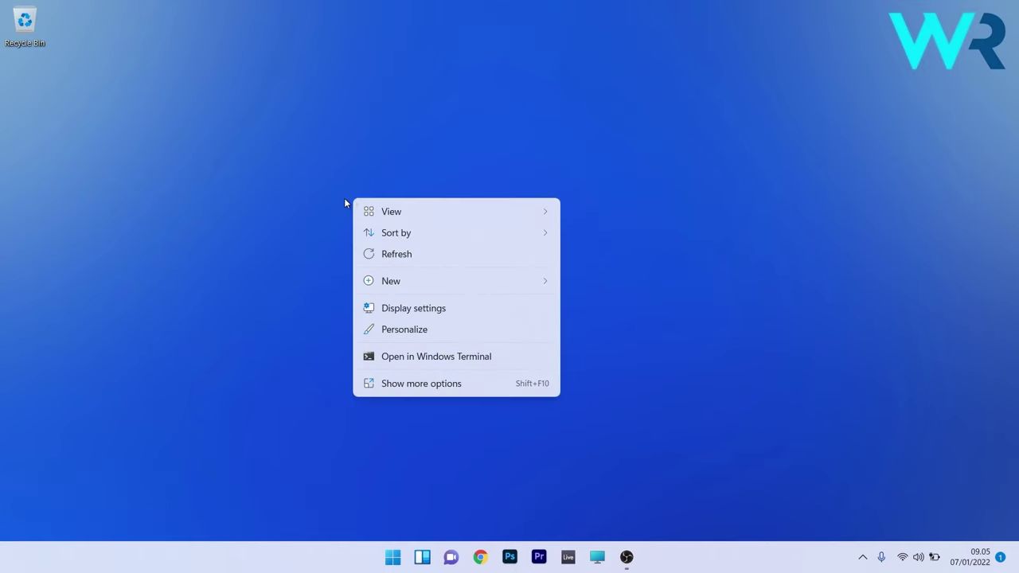
left_click(470, 311)
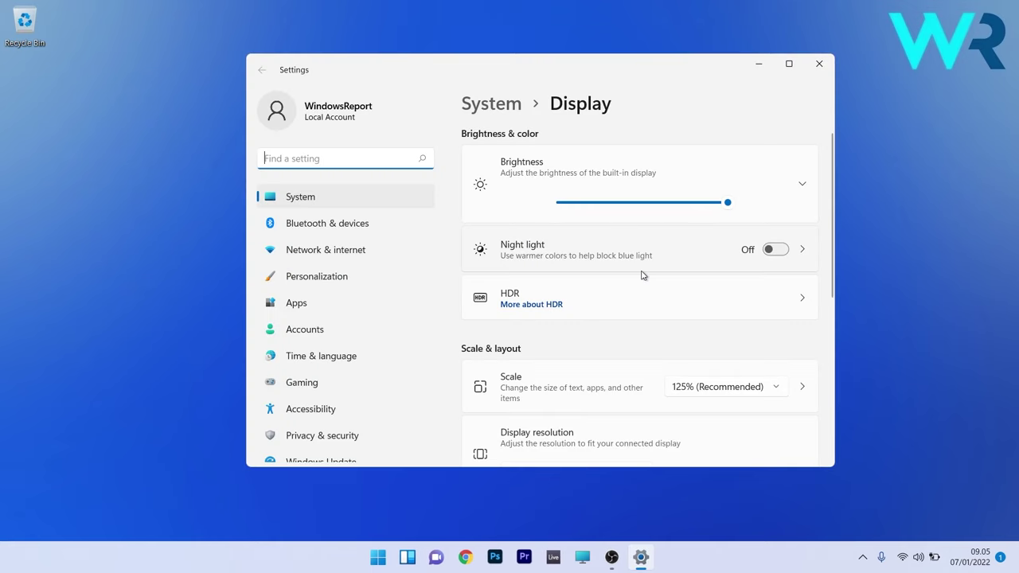
scroll(643, 275, "down", 3)
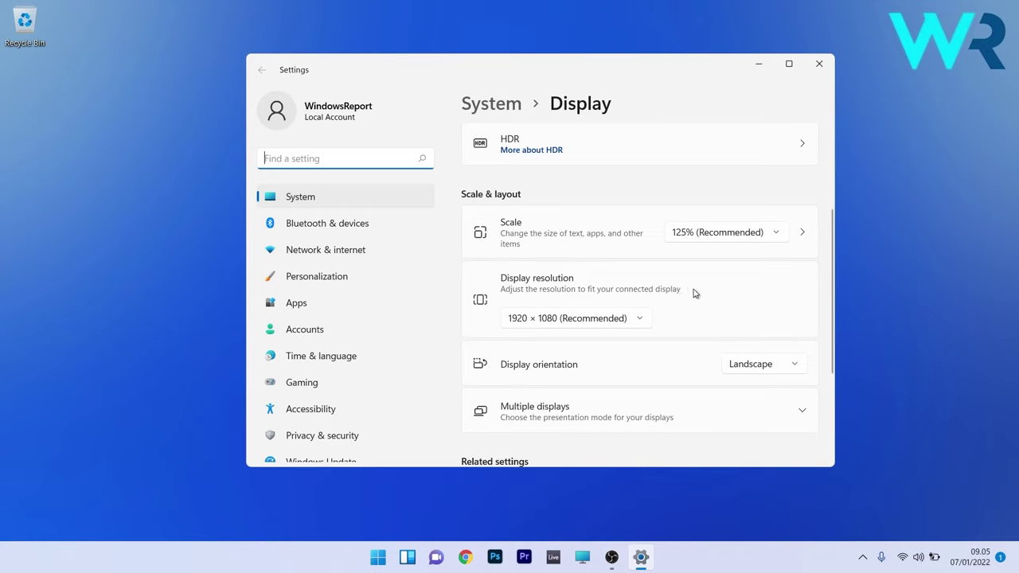
left_click(633, 326)
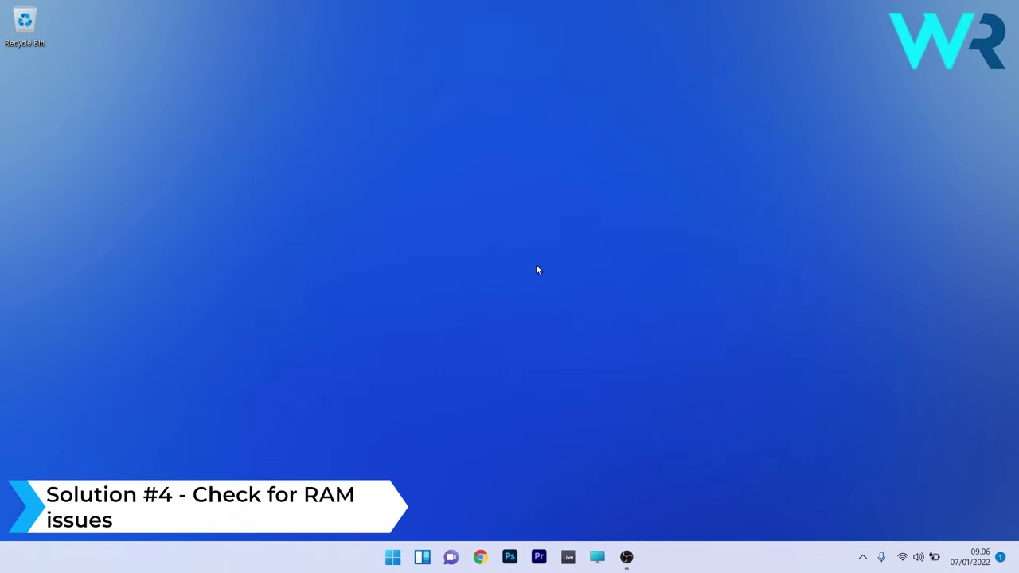
left_click(389, 557)
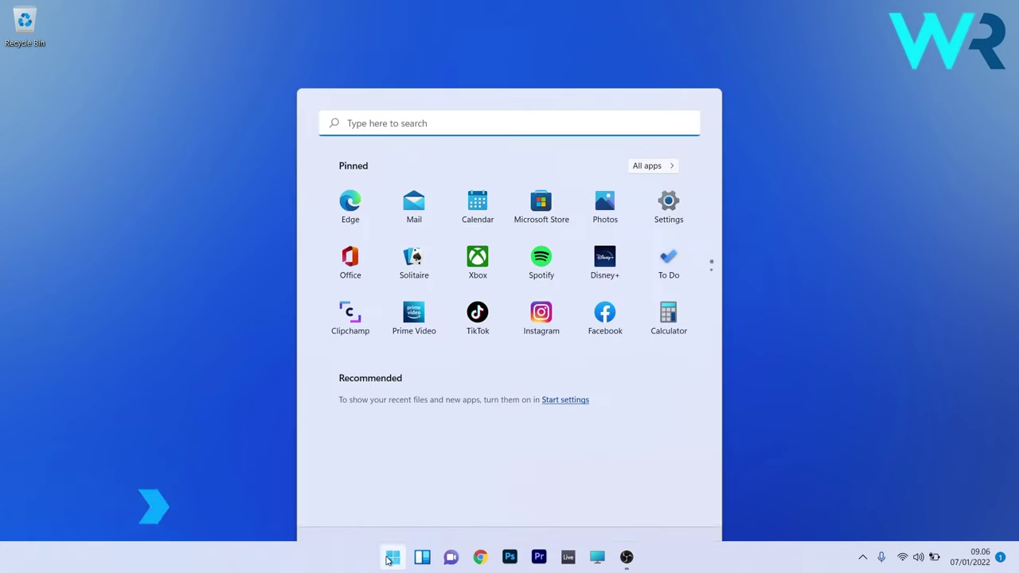
type("memory")
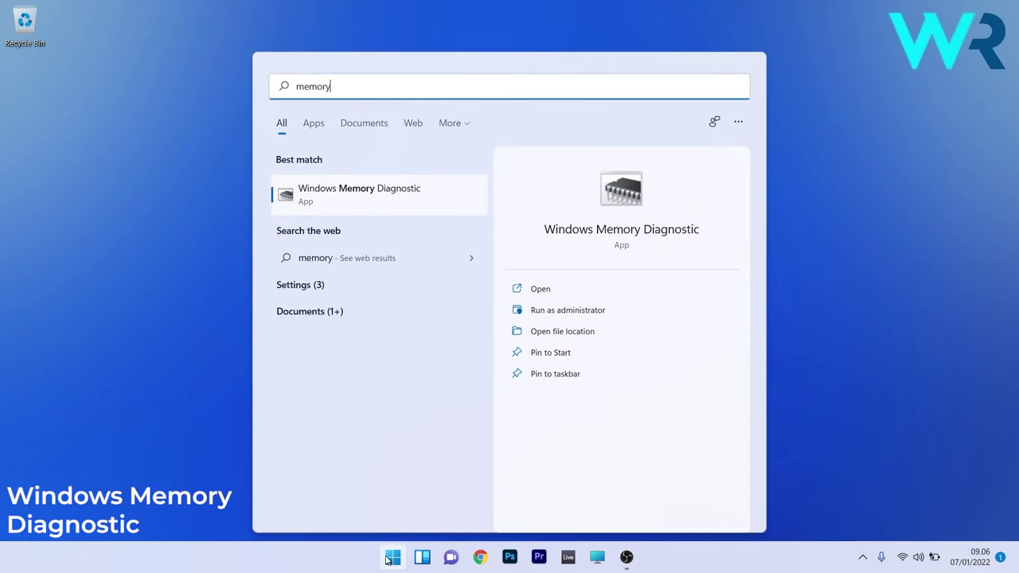
left_click(374, 193)
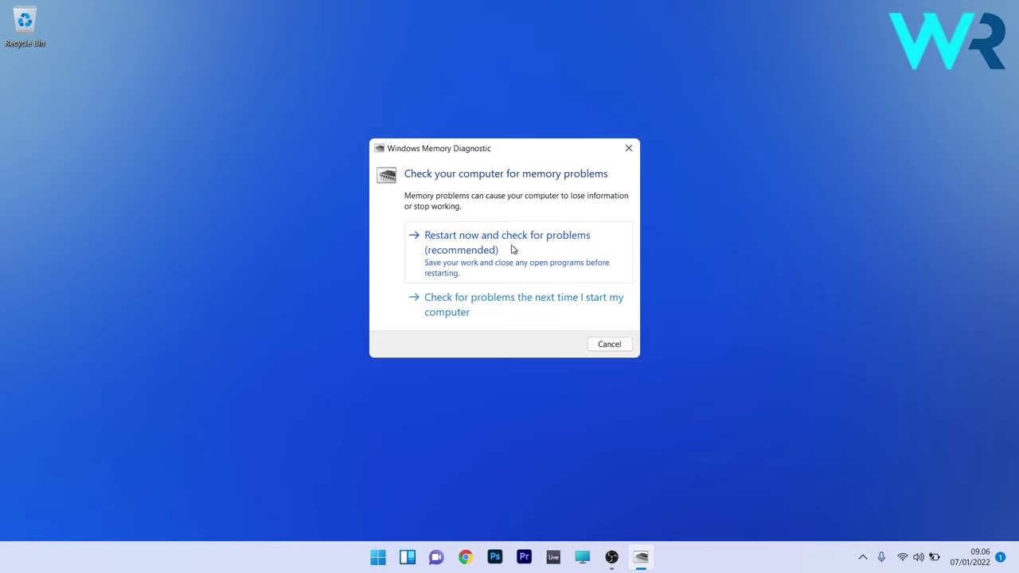
left_click(630, 150)
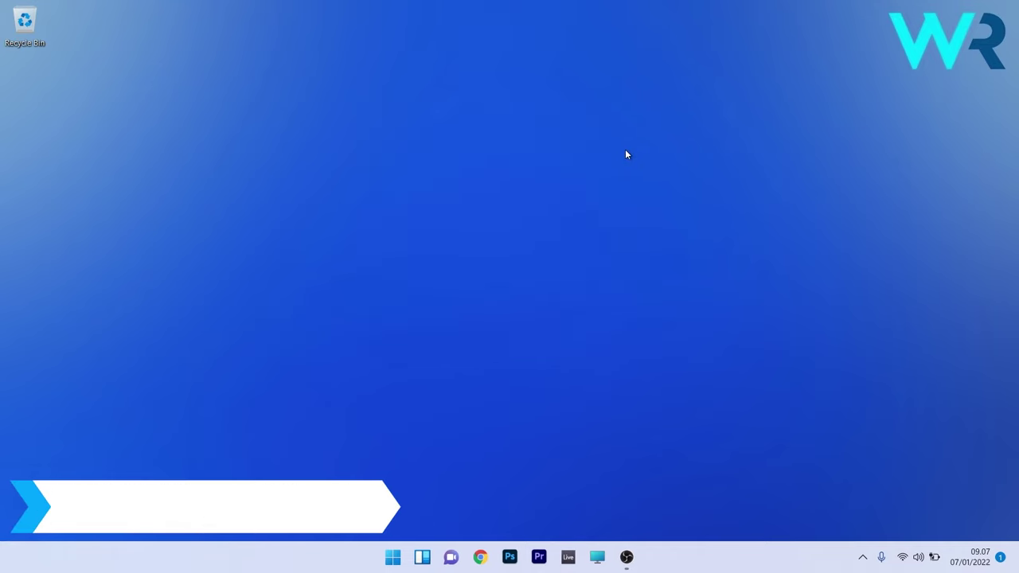
Search 'performance of windows' and view the Advanced tab of Performance Options.
left_click(391, 558)
type("p")
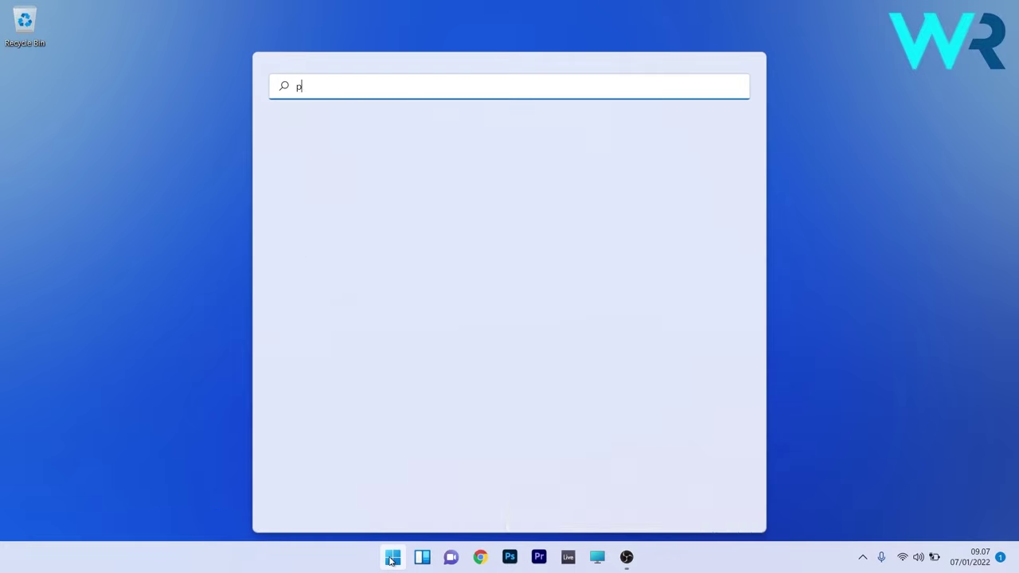
type("erformance of windows")
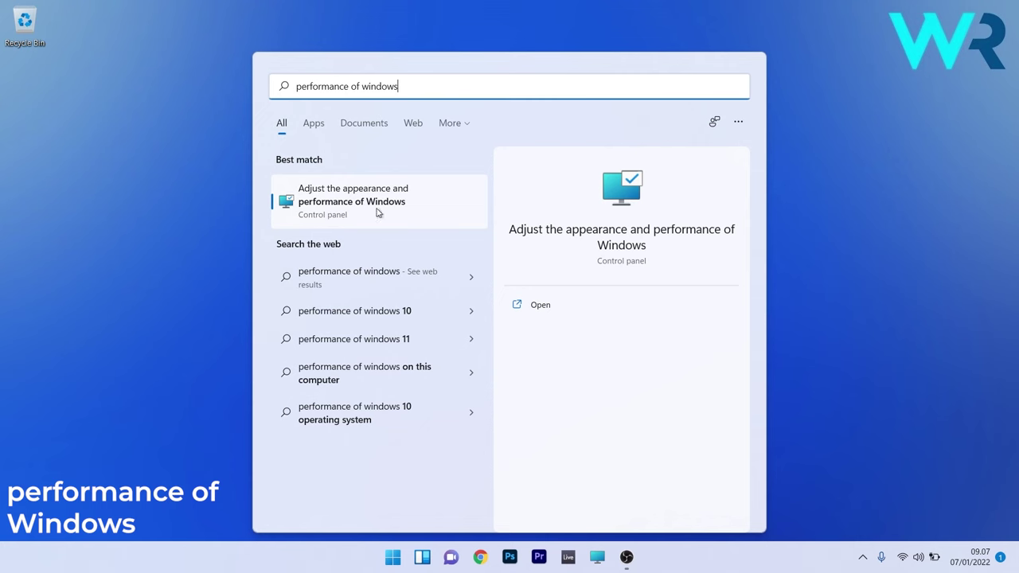
left_click(413, 200)
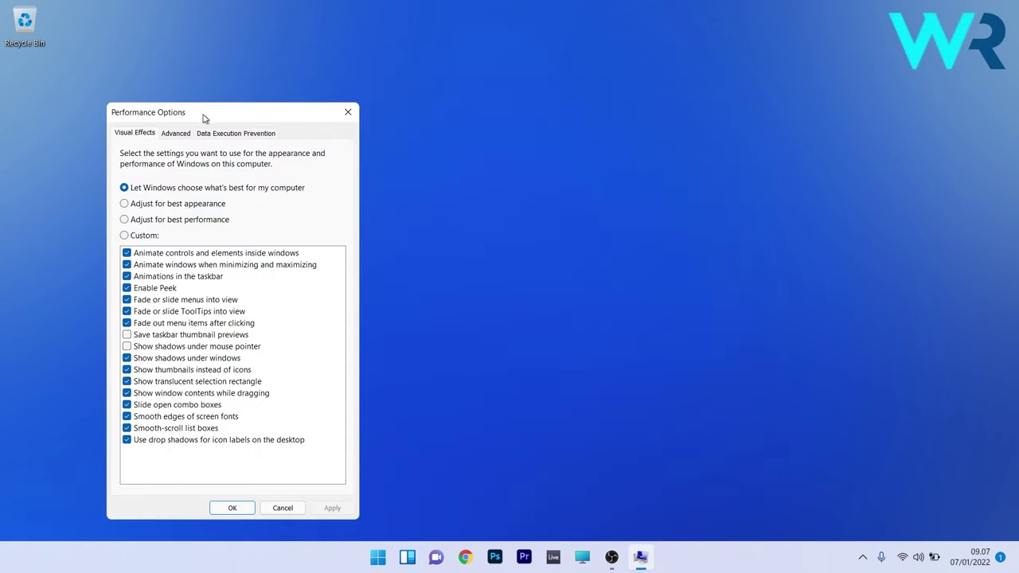
left_click_drag(203, 117, 350, 73)
left_click(322, 89)
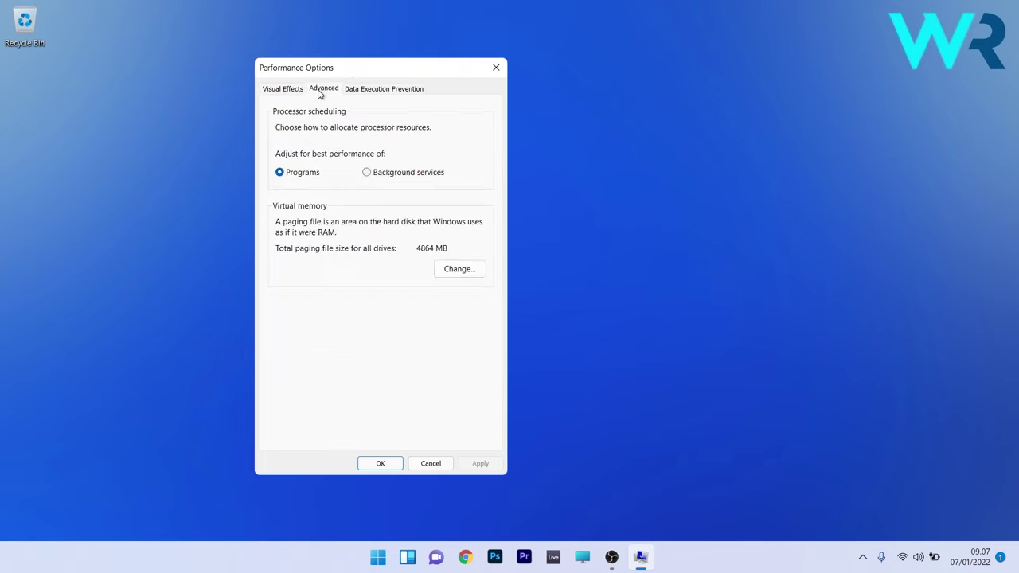
Set a custom paging file size for drive C: in Virtual Memory and confirm both dialogs.
left_click(456, 267)
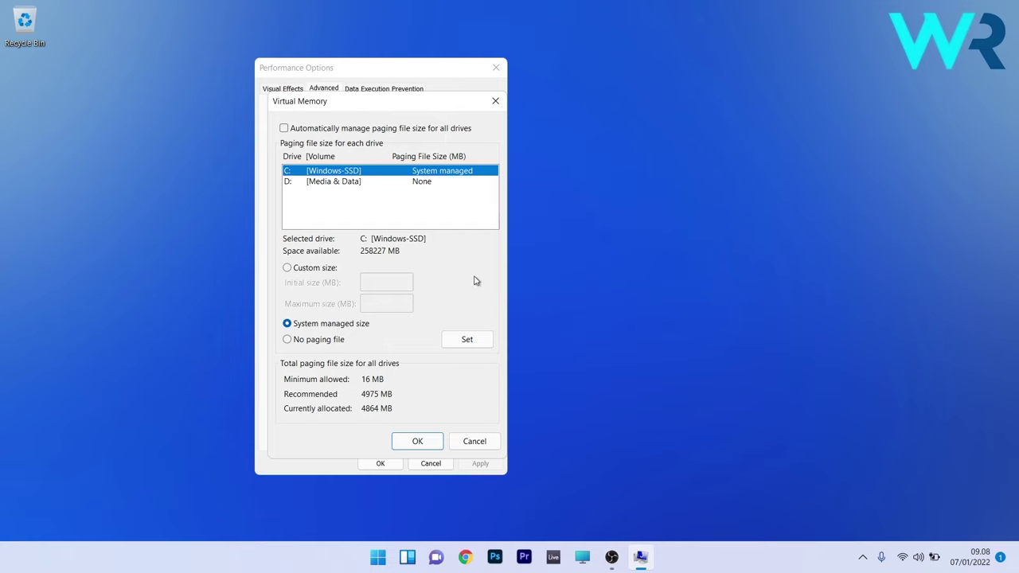
left_click(287, 268)
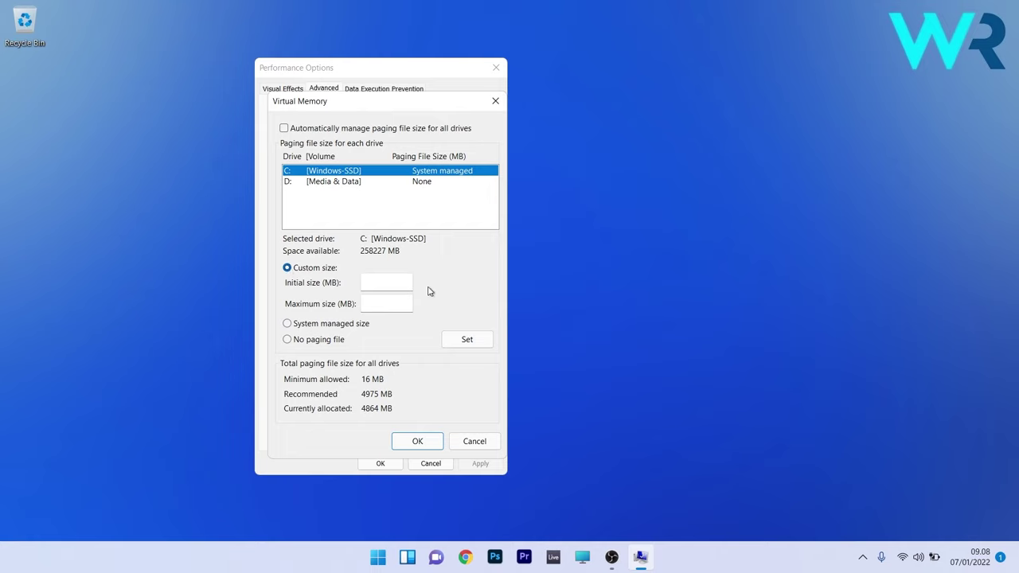
left_click(388, 284)
left_click(417, 441)
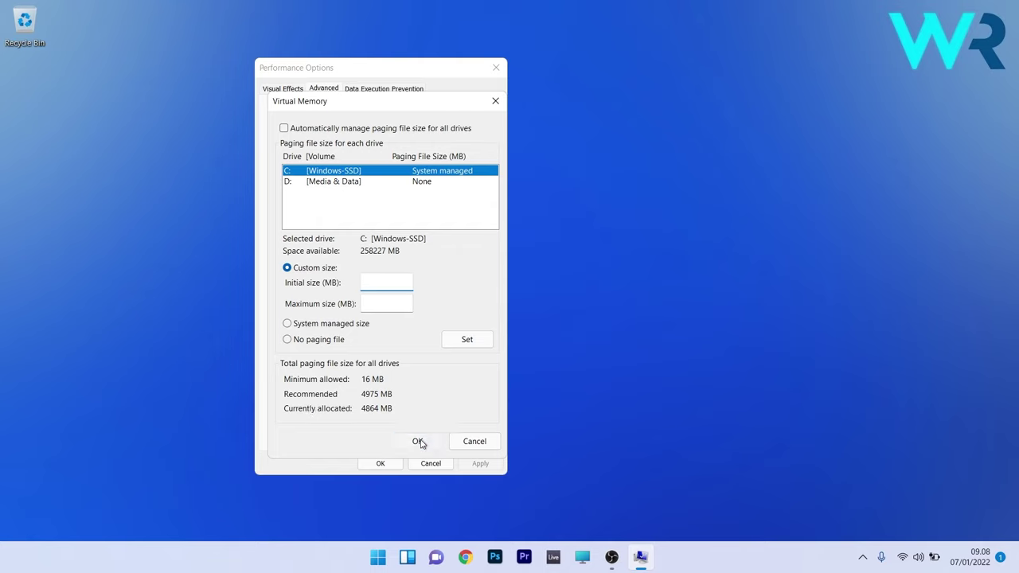
left_click(379, 465)
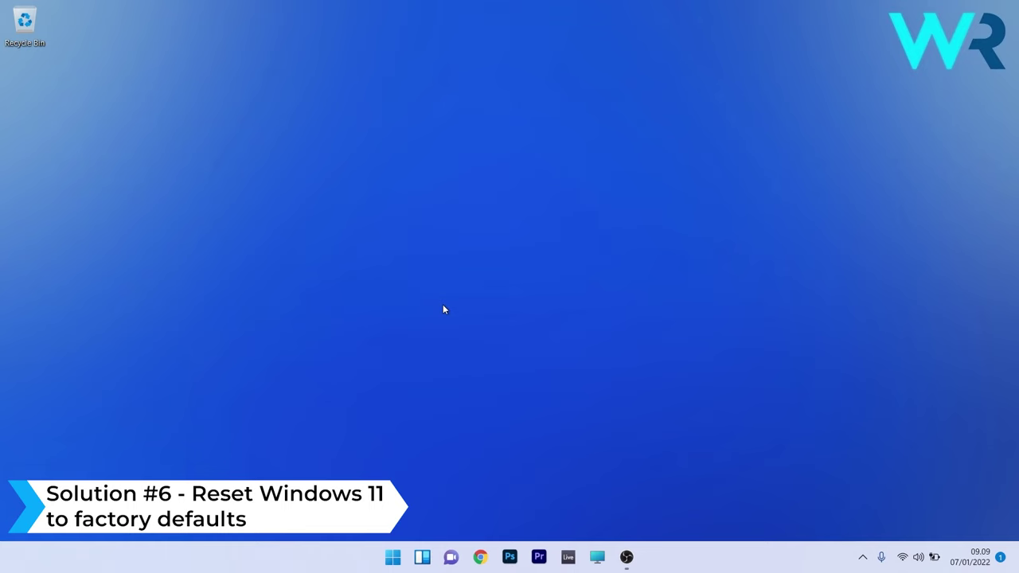
Reset this PC from System > Recovery, choosing Keep my files.
left_click(392, 556)
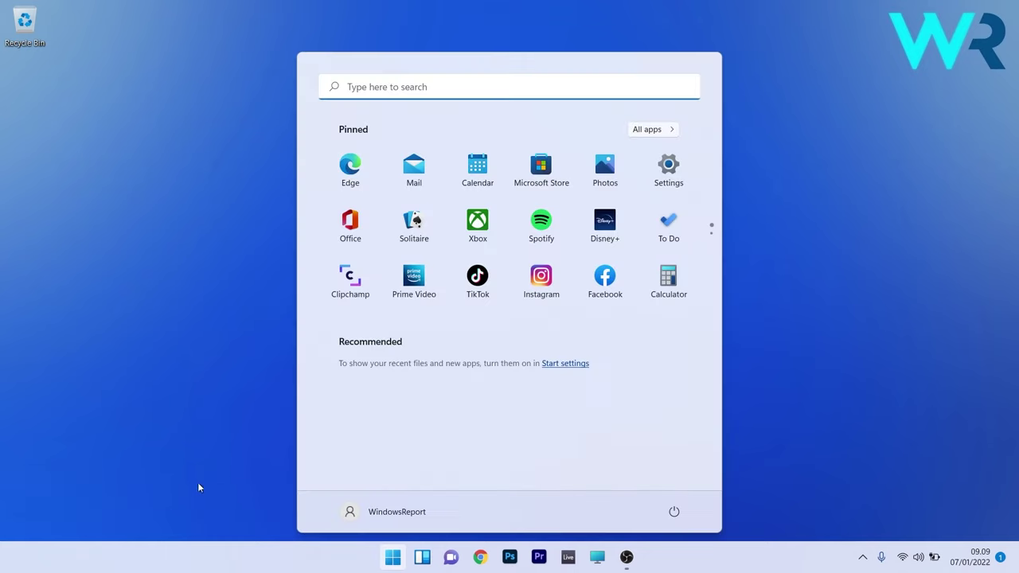
left_click(668, 169)
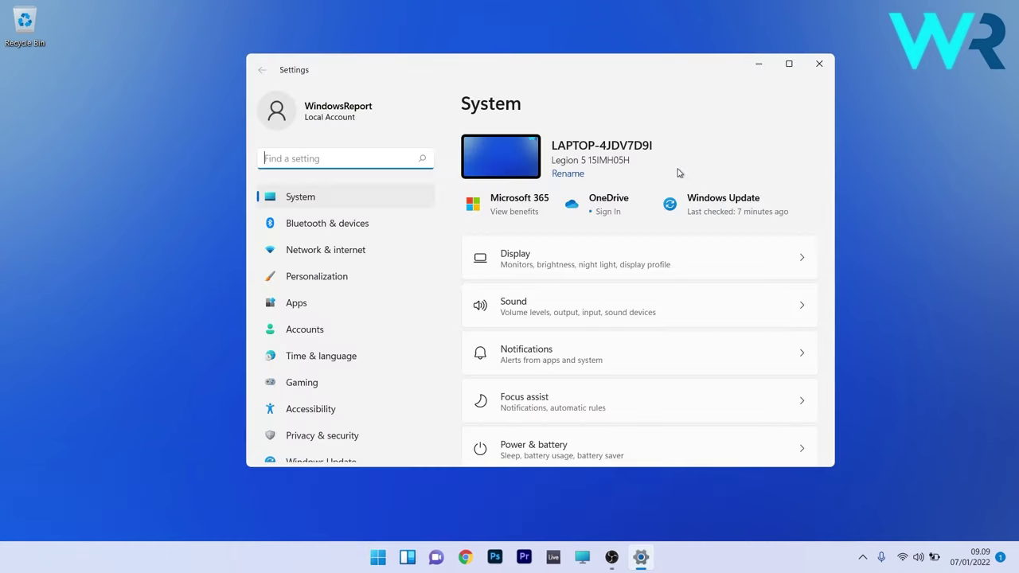
left_click(312, 202)
scroll(541, 284, "down", 5)
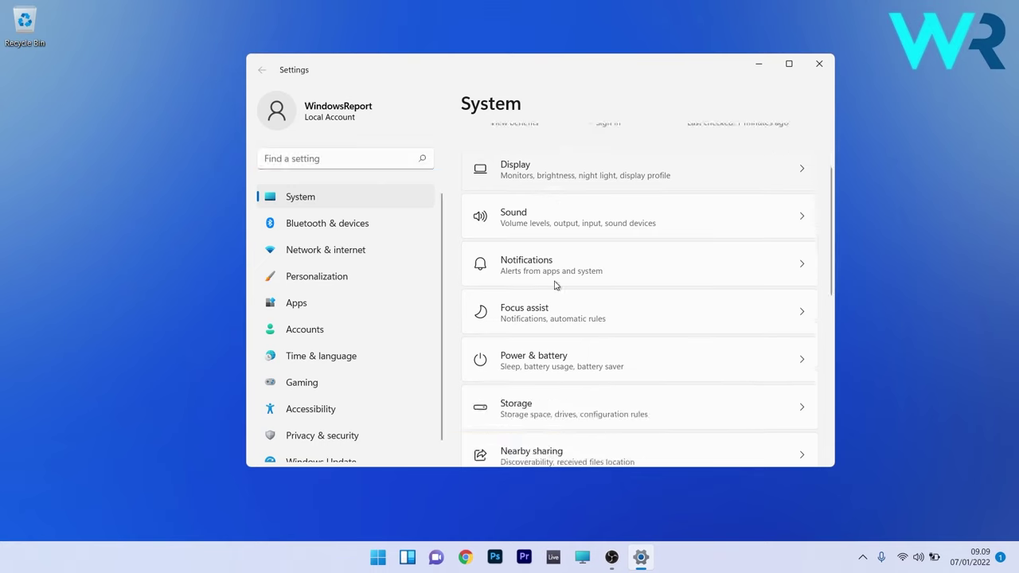
scroll(578, 277, "down", 2)
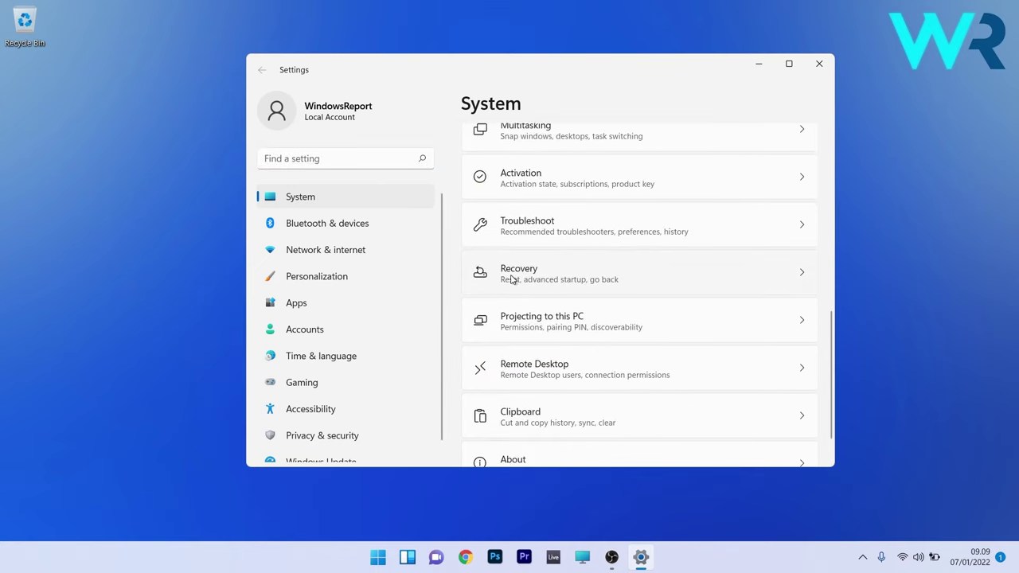
left_click(737, 277)
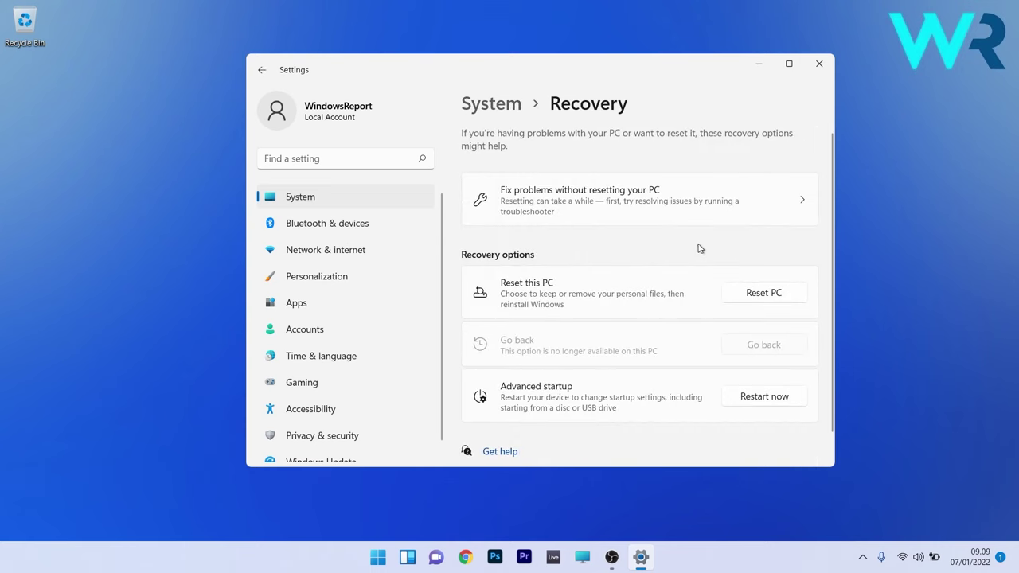
left_click(763, 295)
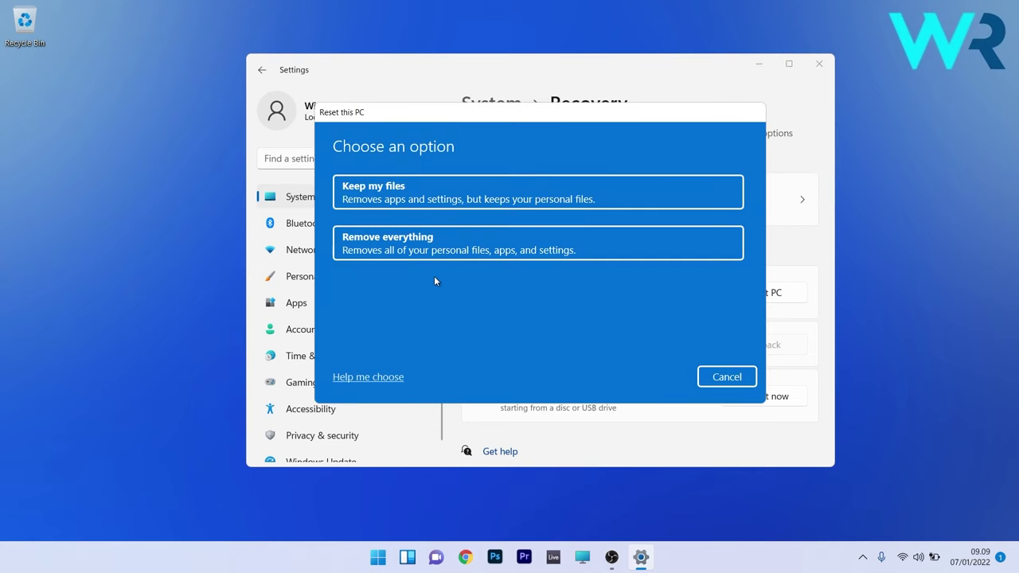
left_click(421, 196)
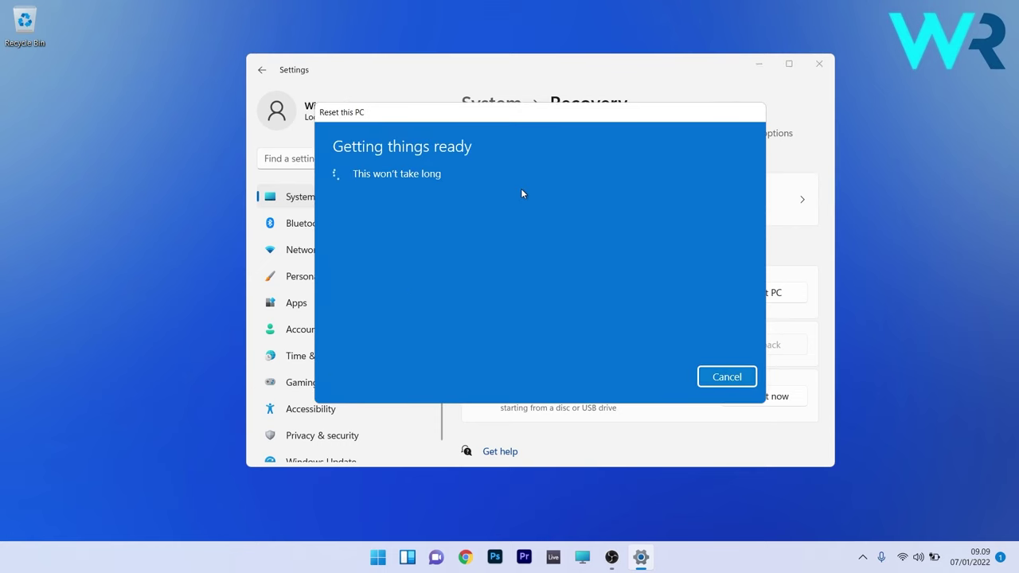